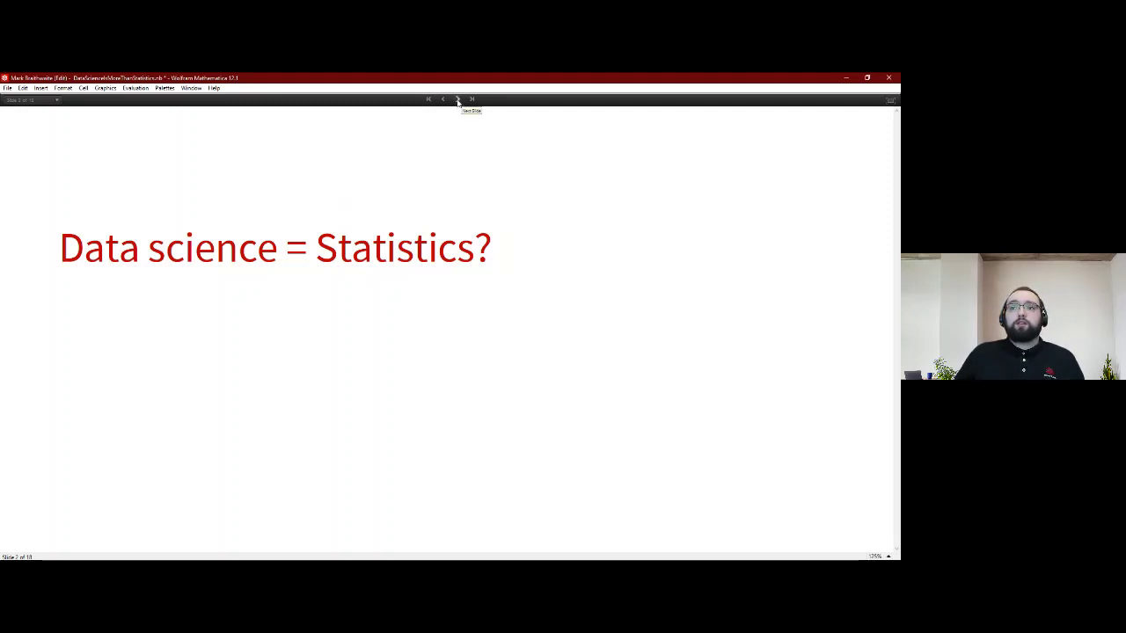
- Advance from slide 2 to the "Use computation – to find things to count" slide and expand the "Example: Text" section to view its word-frequency chart
click(457, 100)
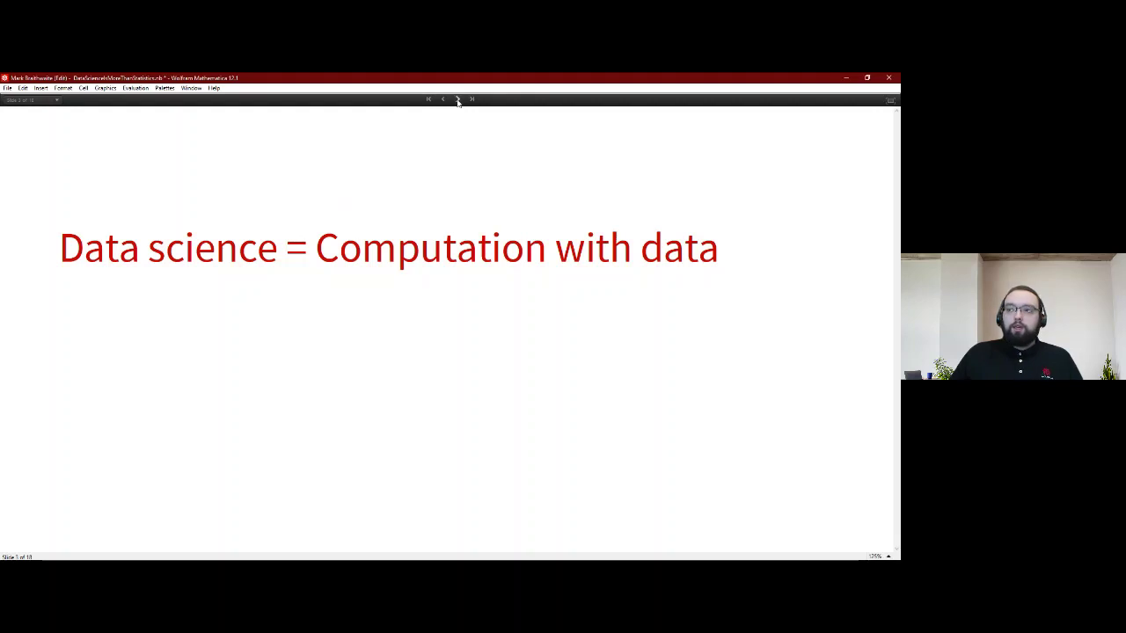
click(458, 101)
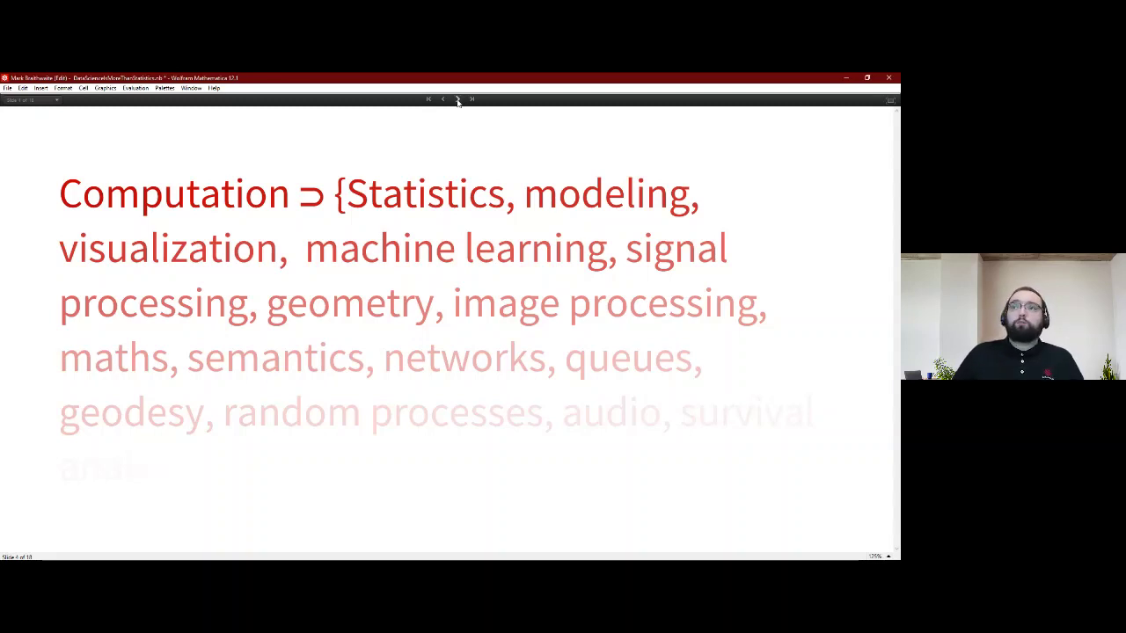
click(458, 101)
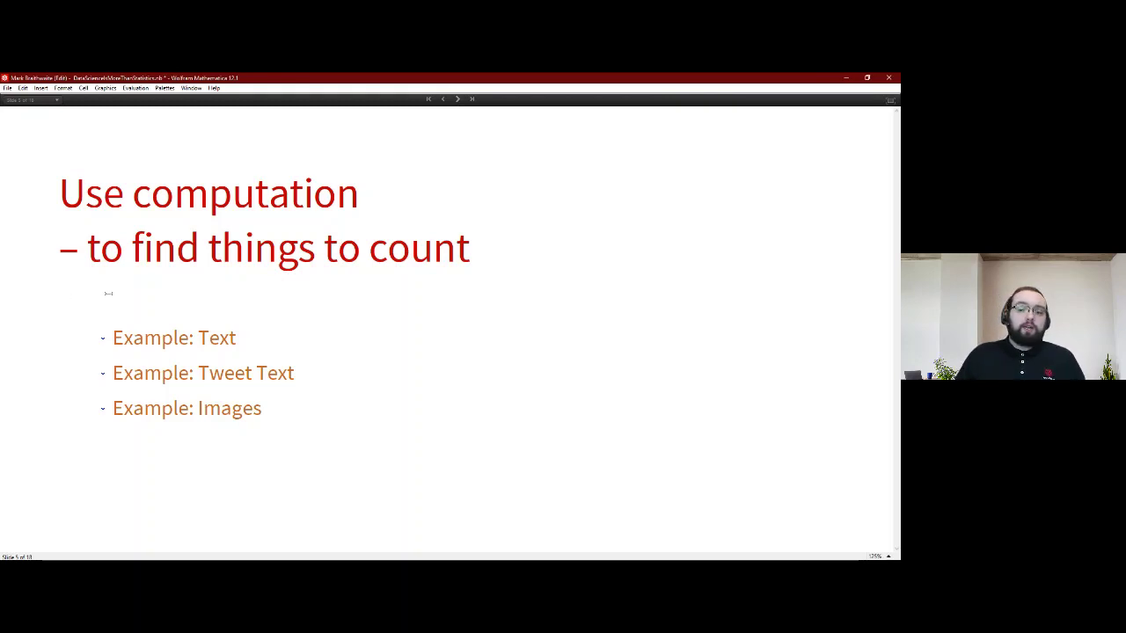
click(103, 340)
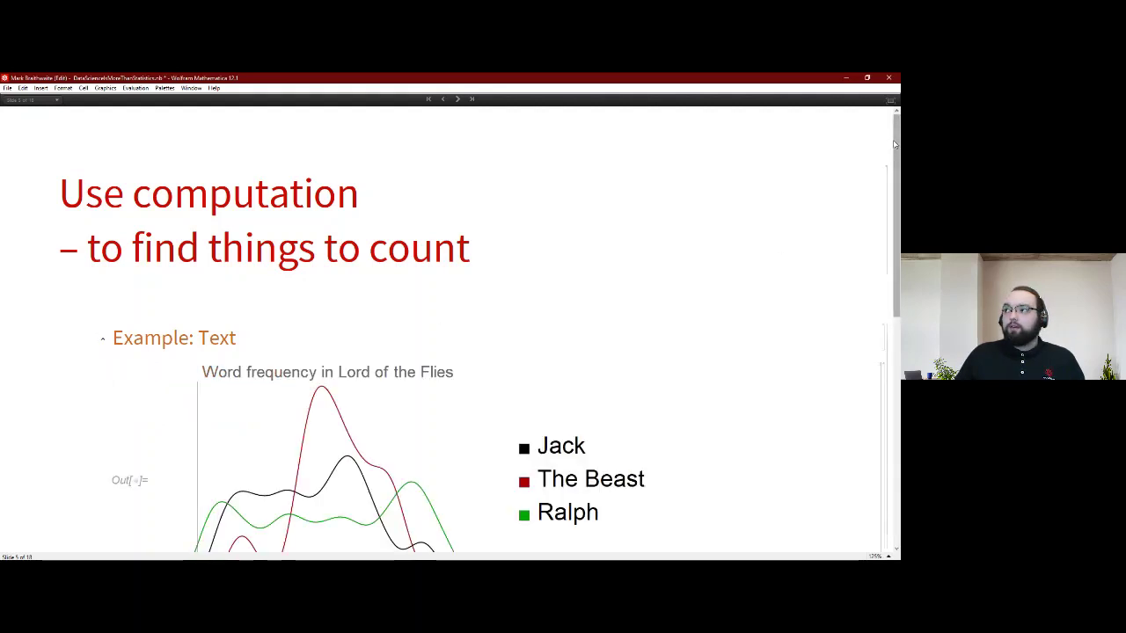
drag(898, 136, 897, 217)
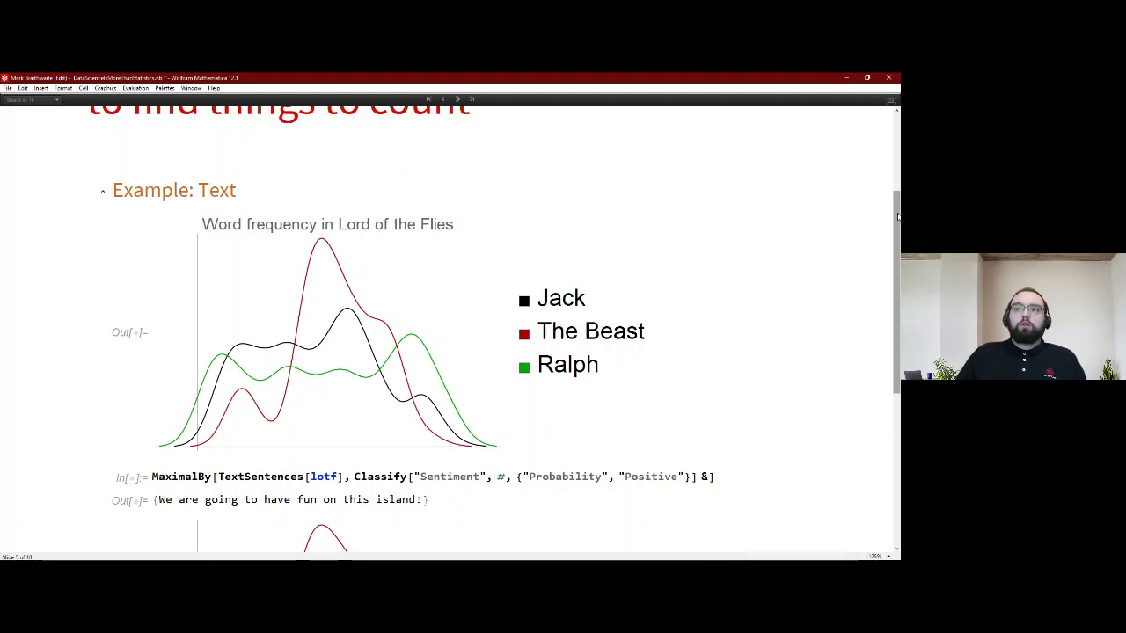
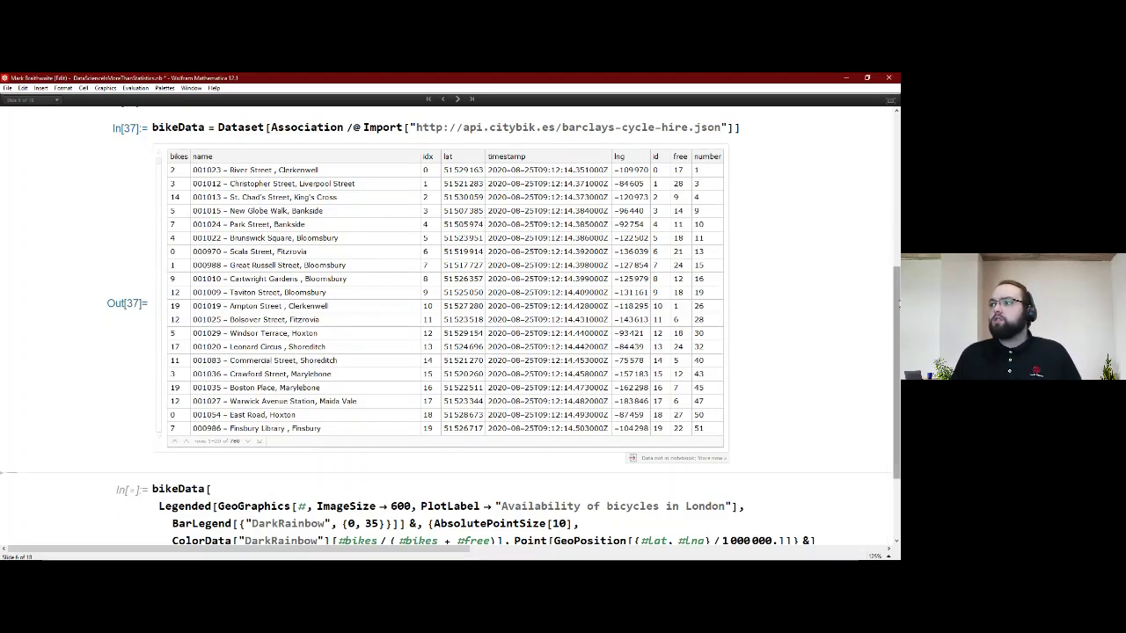
- Evaluate the bikeData GeoGraphics cell to map the availability of bicycles in London, and enlarge the resulting map
scroll(690, 391, down, 3)
click(680, 410)
key(shift+Return)
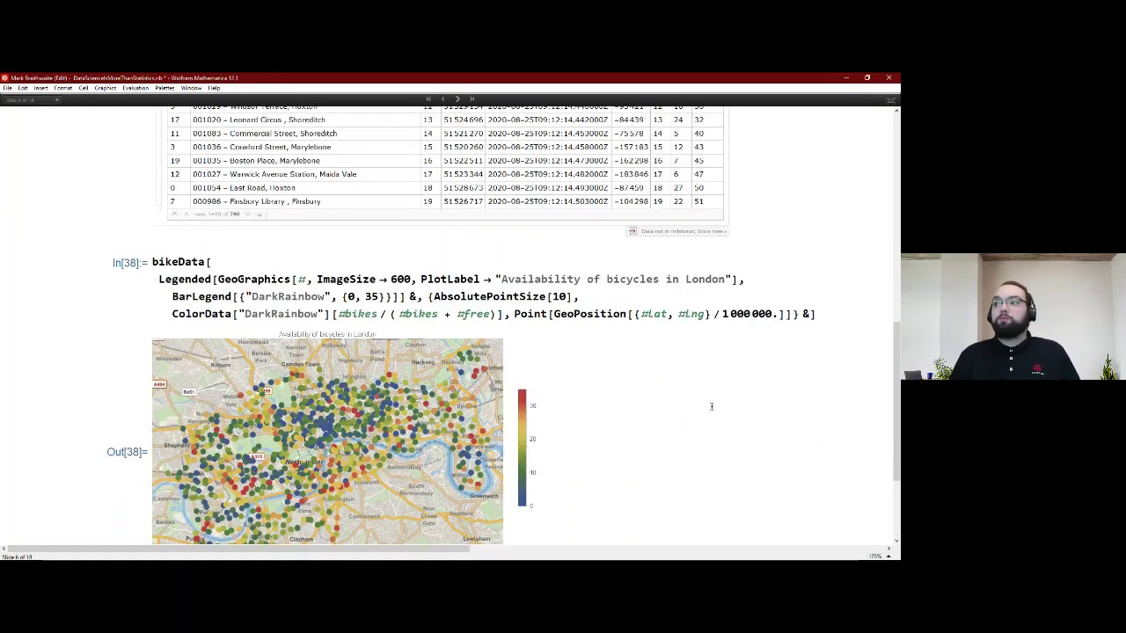
drag(896, 365, 896, 407)
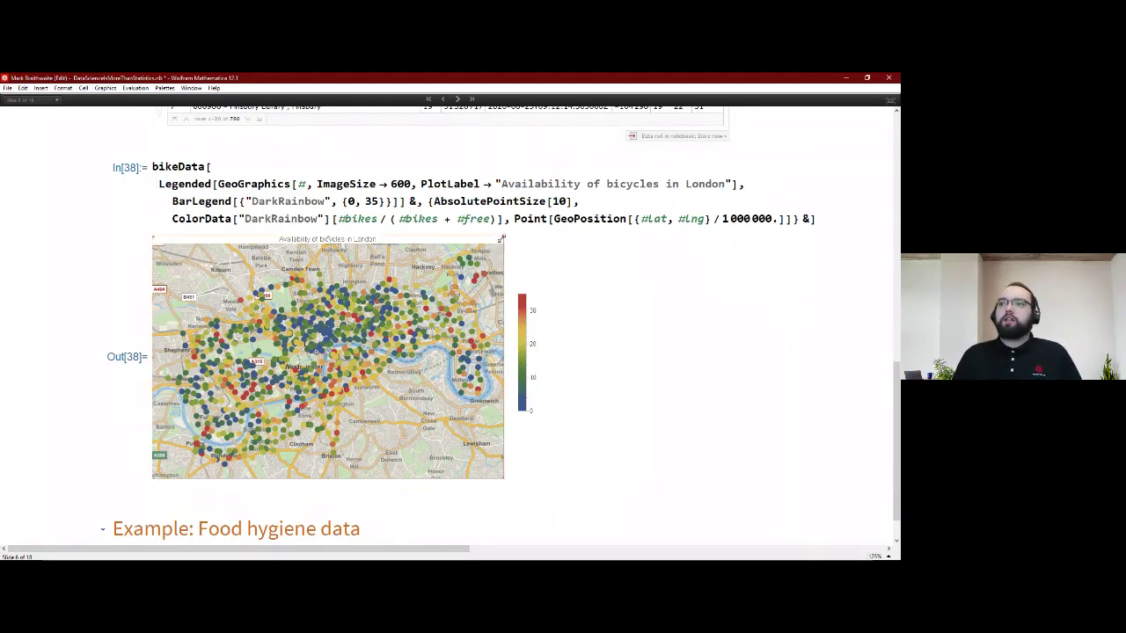
drag(499, 248, 606, 236)
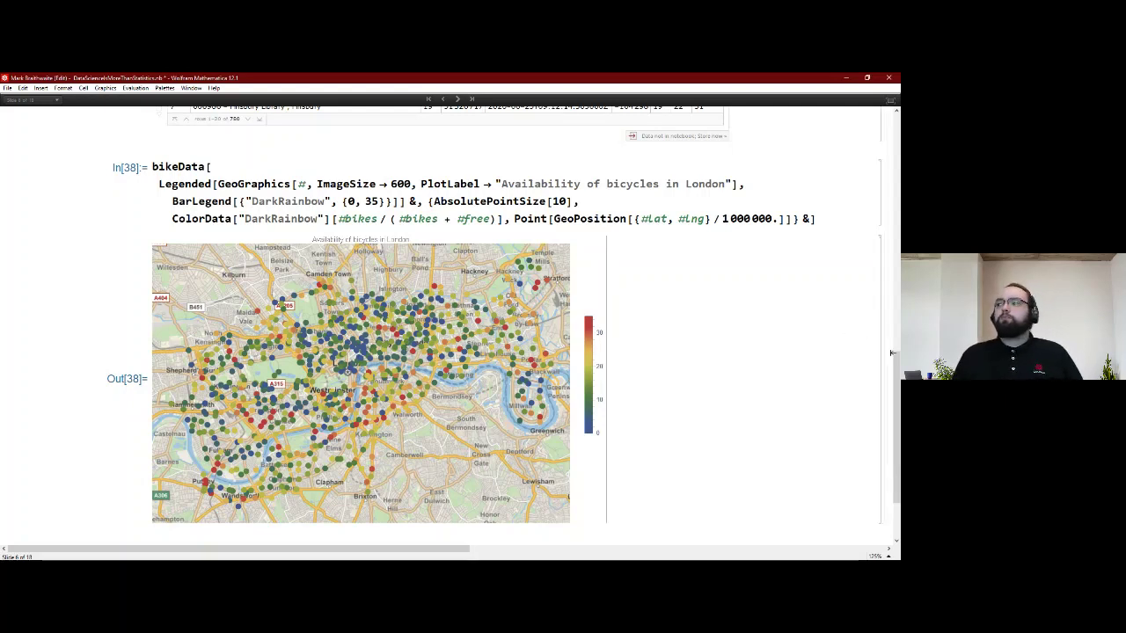
- Collapse the "Example: London bikes" section and expand the "Example: Shipwrecks" section on the same slide
scroll(897, 376, down, 2)
scroll(897, 376, down, 2)
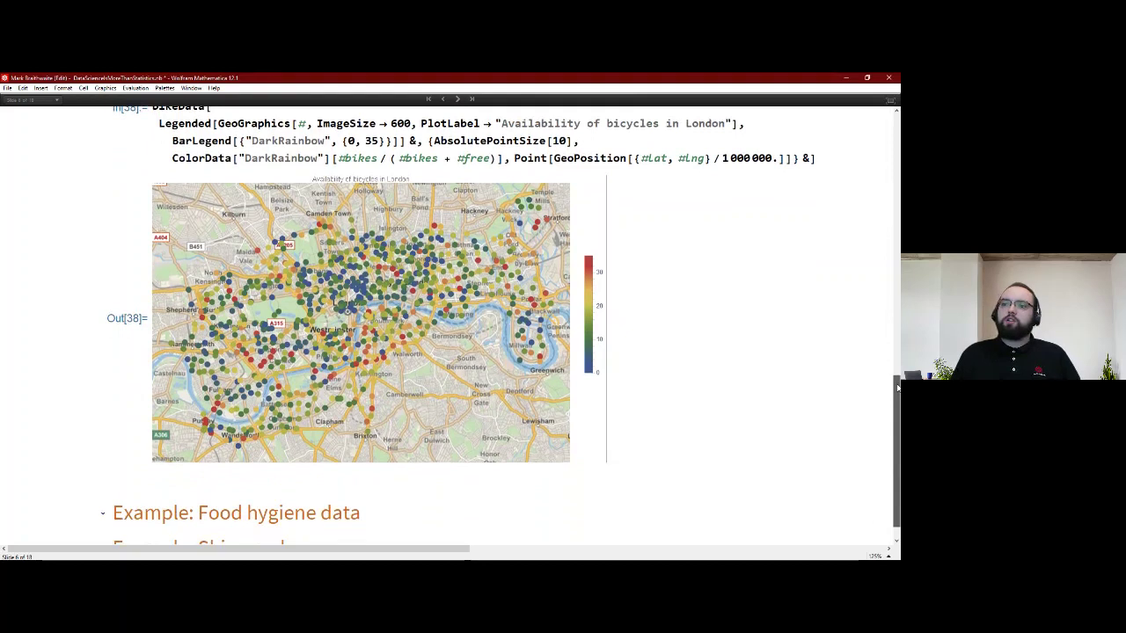
scroll(895, 419, down, 2)
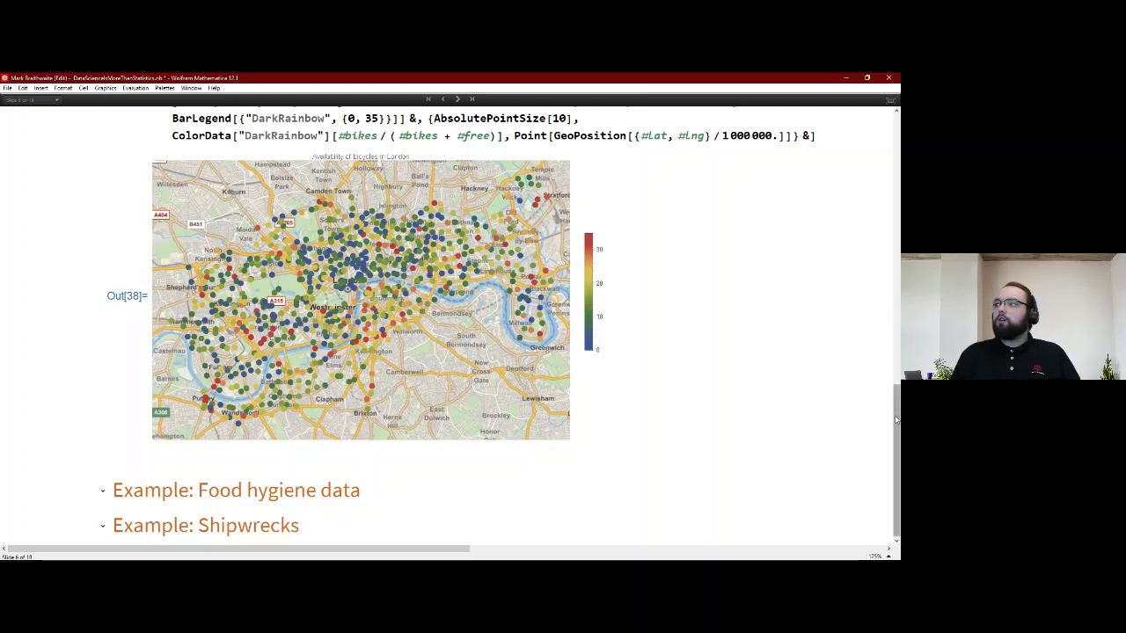
scroll(898, 356, up, 2)
drag(898, 356, 897, 168)
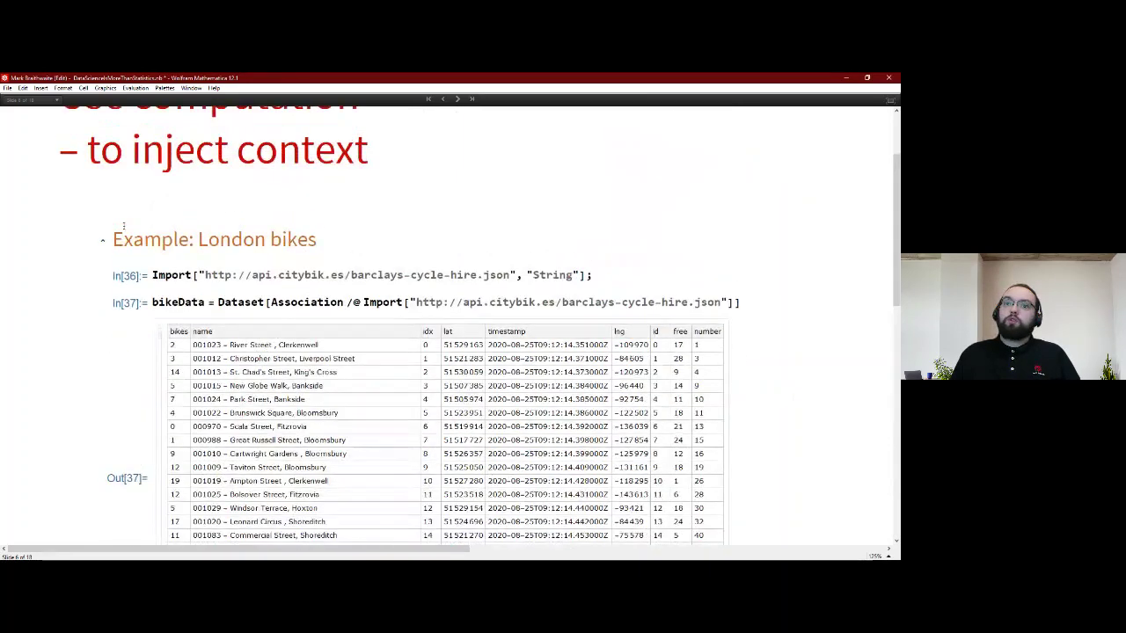
click(102, 243)
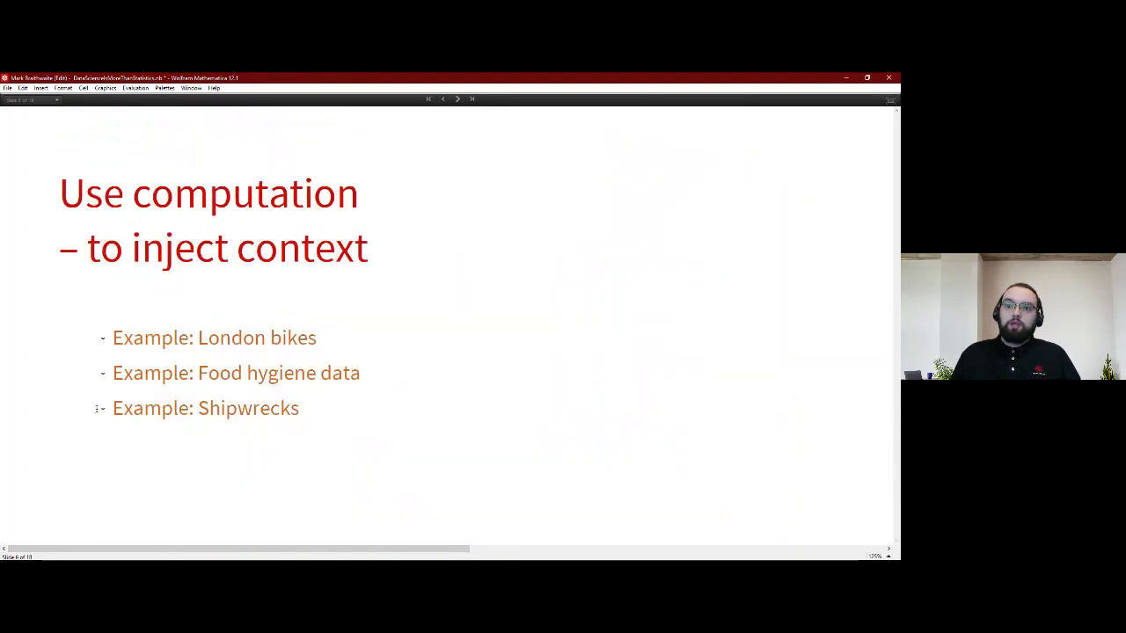
click(102, 408)
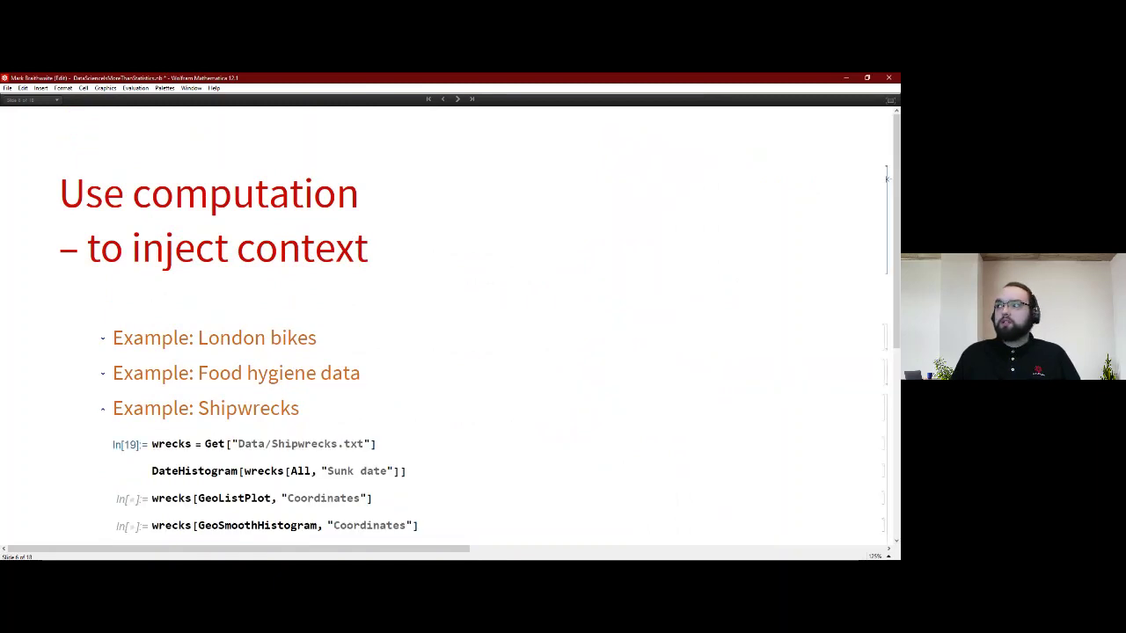
- Load the wrecks dataset from Data/Shipwrecks.txt and evaluate the DateHistogram of its "Sunk date" column
scroll(891, 185, down, 3)
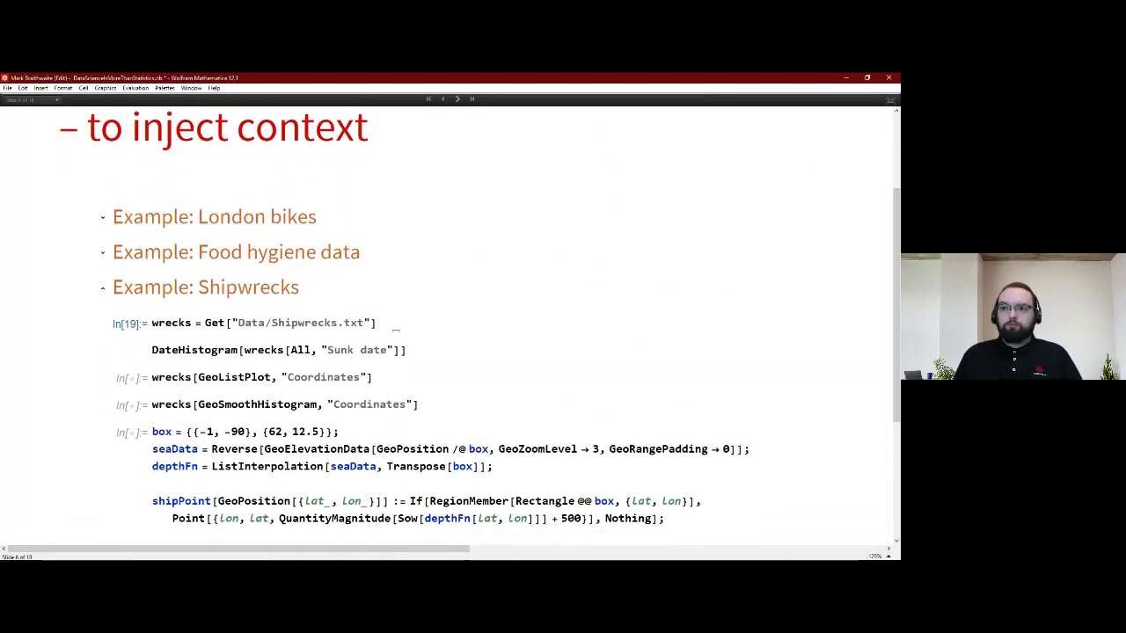
click(389, 327)
key(shift+Return)
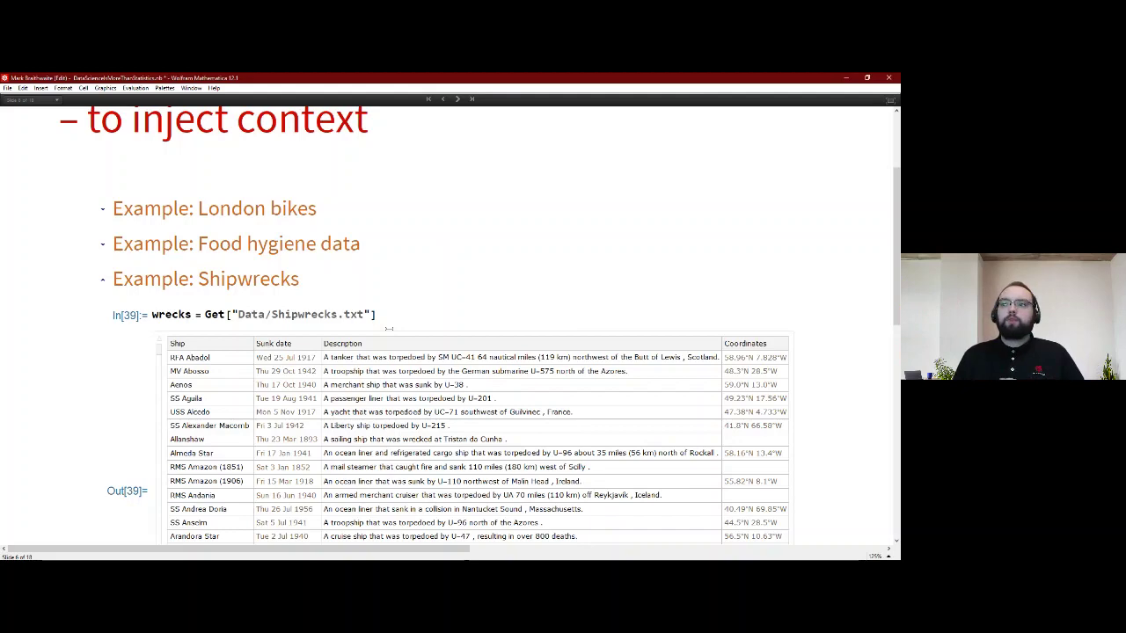
drag(892, 177, 892, 299)
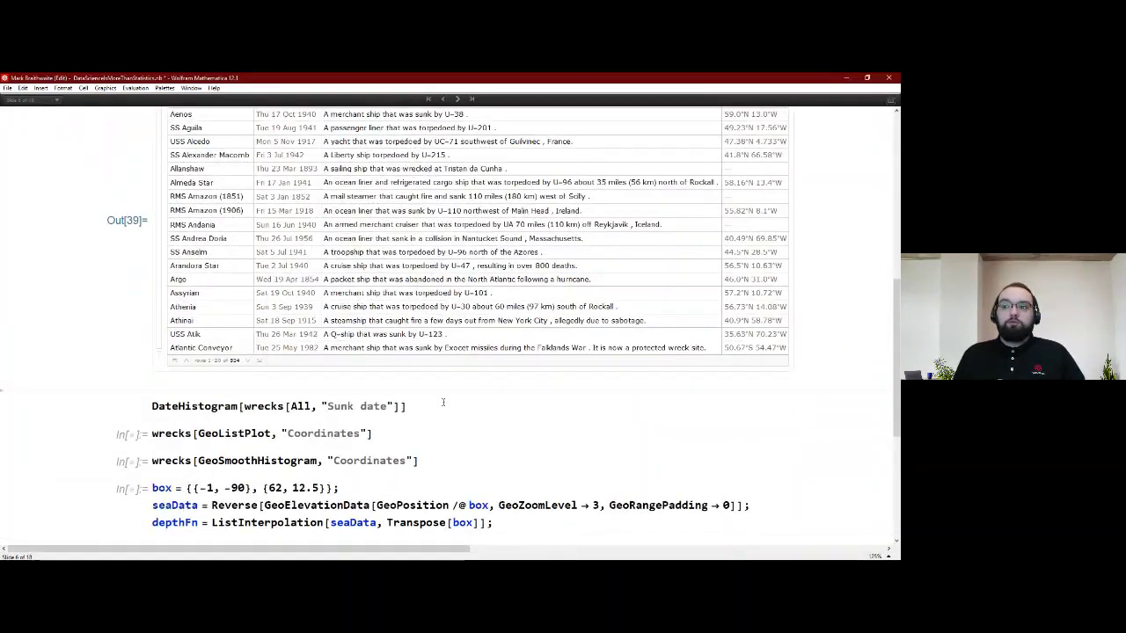
key(shift+Return)
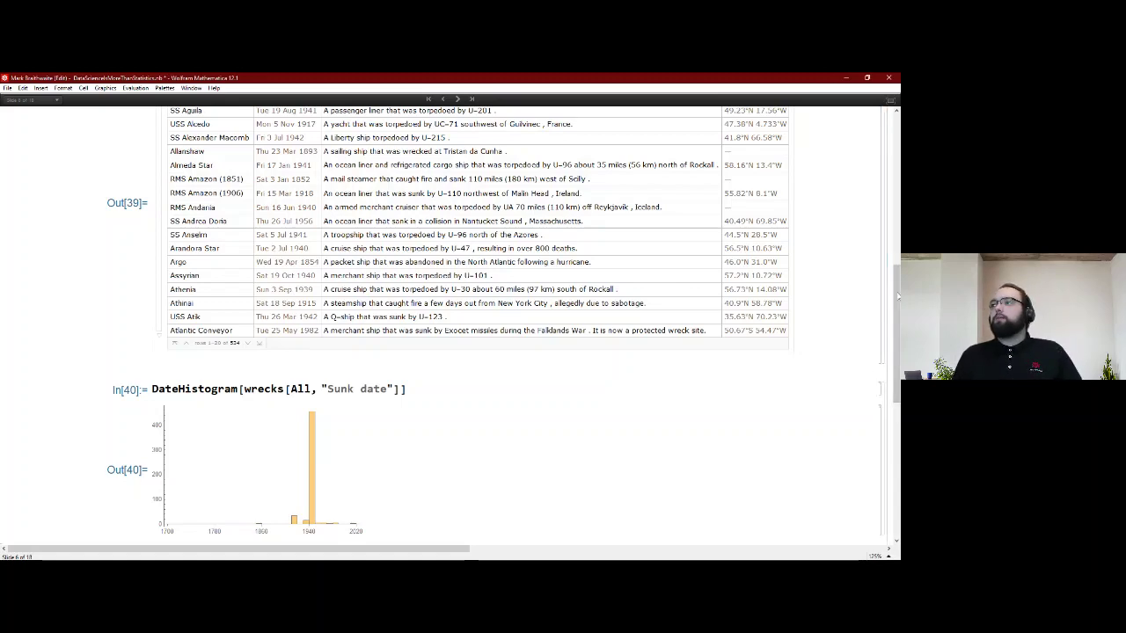
- Evaluate the GeoListPlot and GeoSmoothHistogram cells to map the wrecks' "Coordinates" as points and as a density
drag(895, 292, 896, 371)
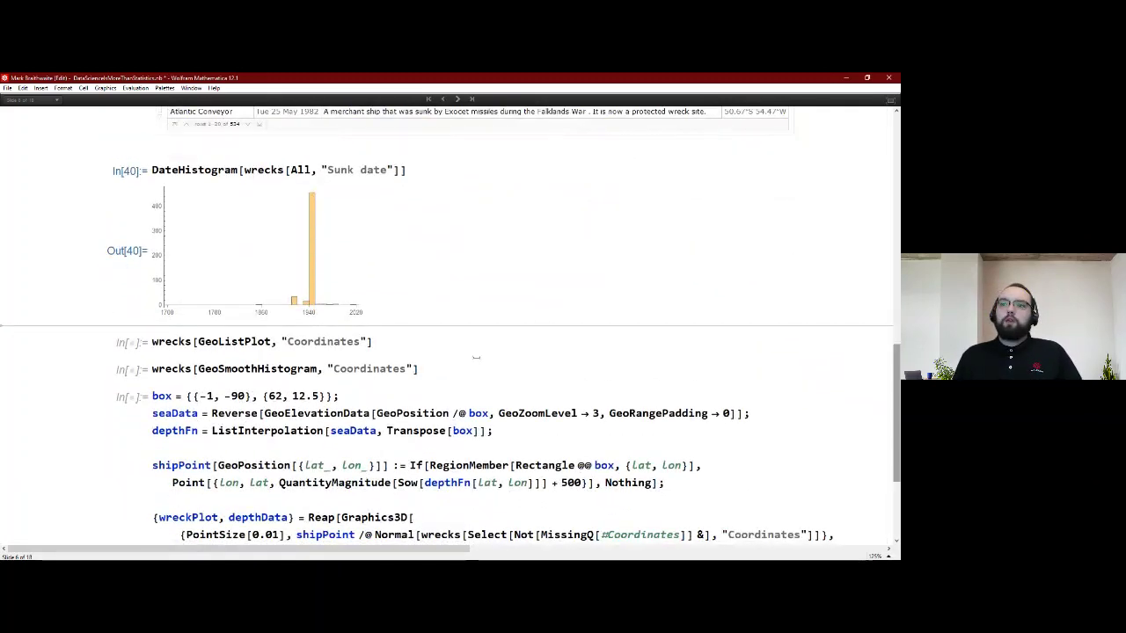
key(shift+Return)
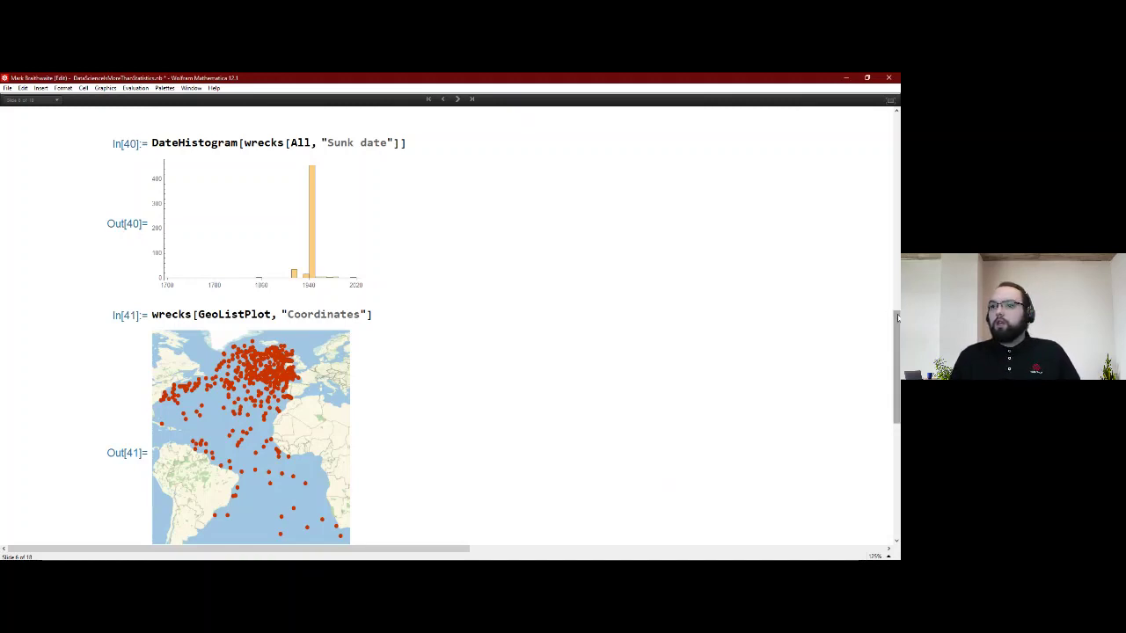
scroll(560, 355, down, 5)
click(471, 358)
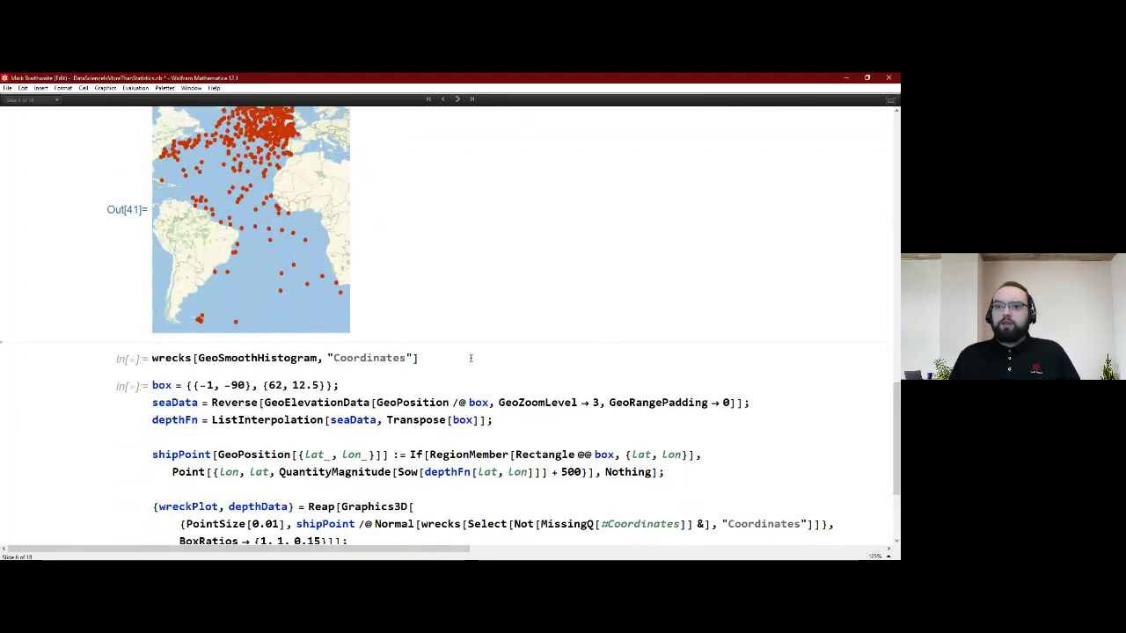
key(shift+Return)
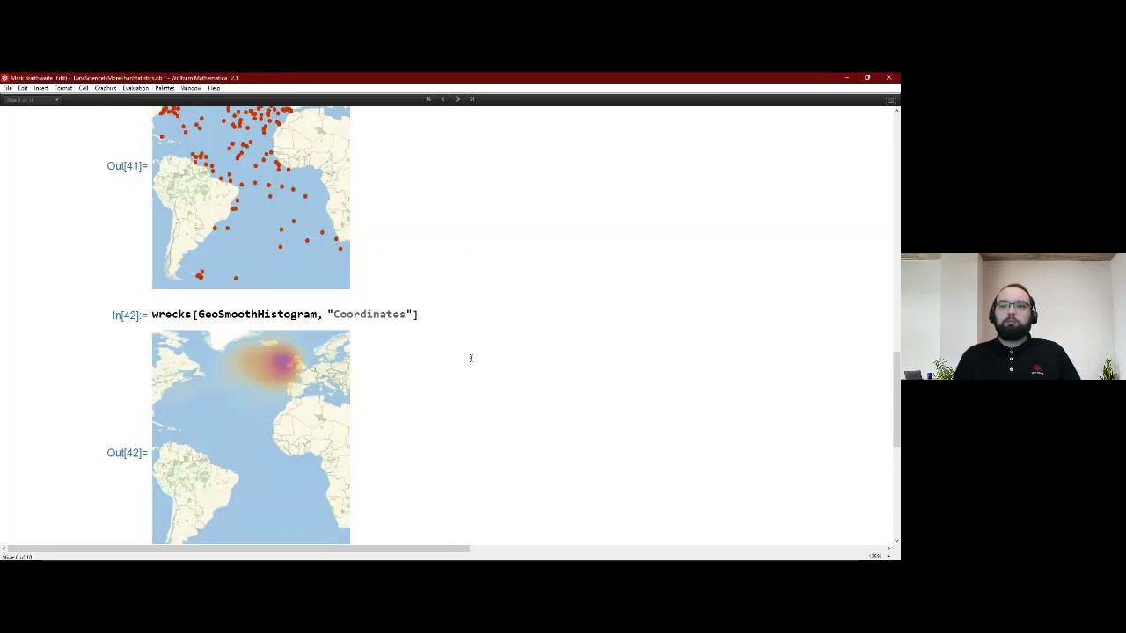
- Evaluate the cell that interpolates sea elevation data, builds wreckPlot and draws the wreck-depth histogram with 30 bins
drag(896, 357, 895, 428)
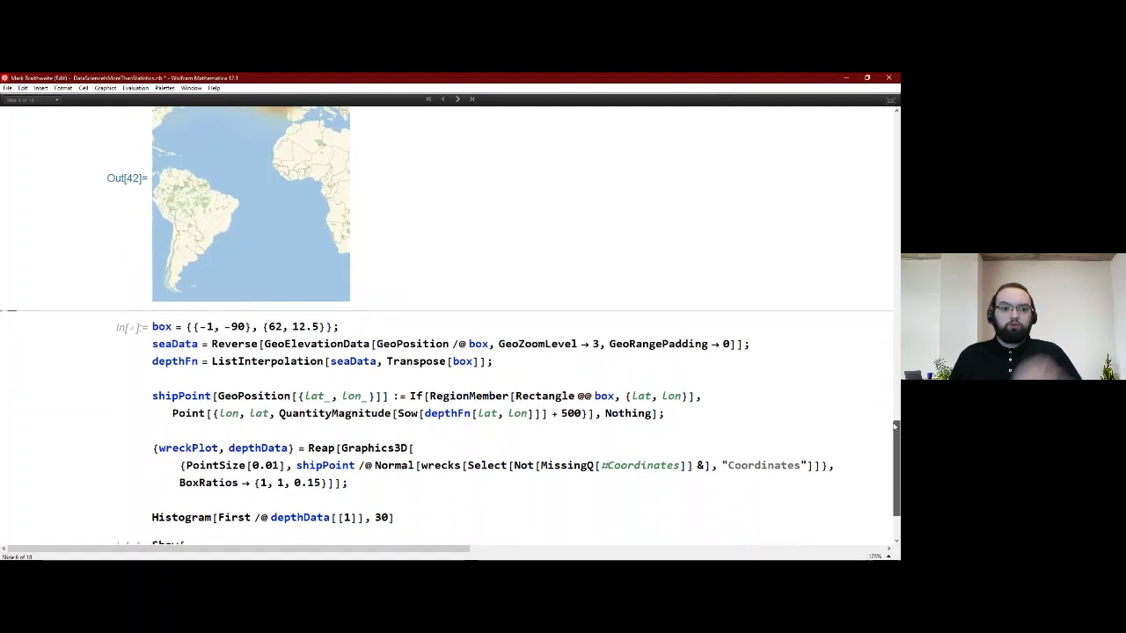
click(517, 364)
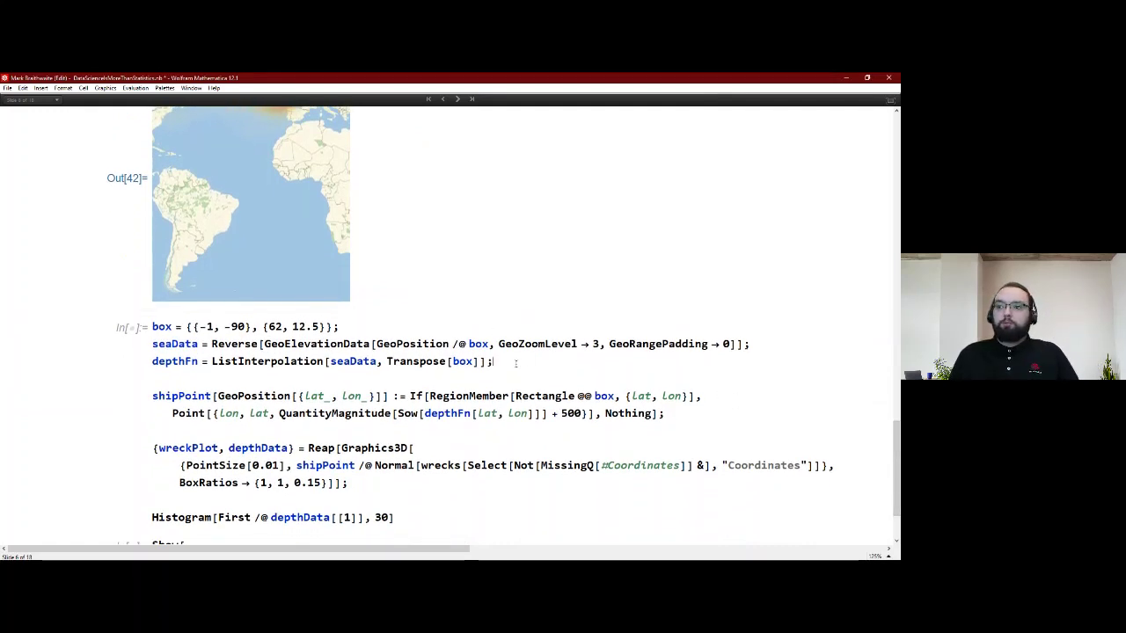
key(shift+Return)
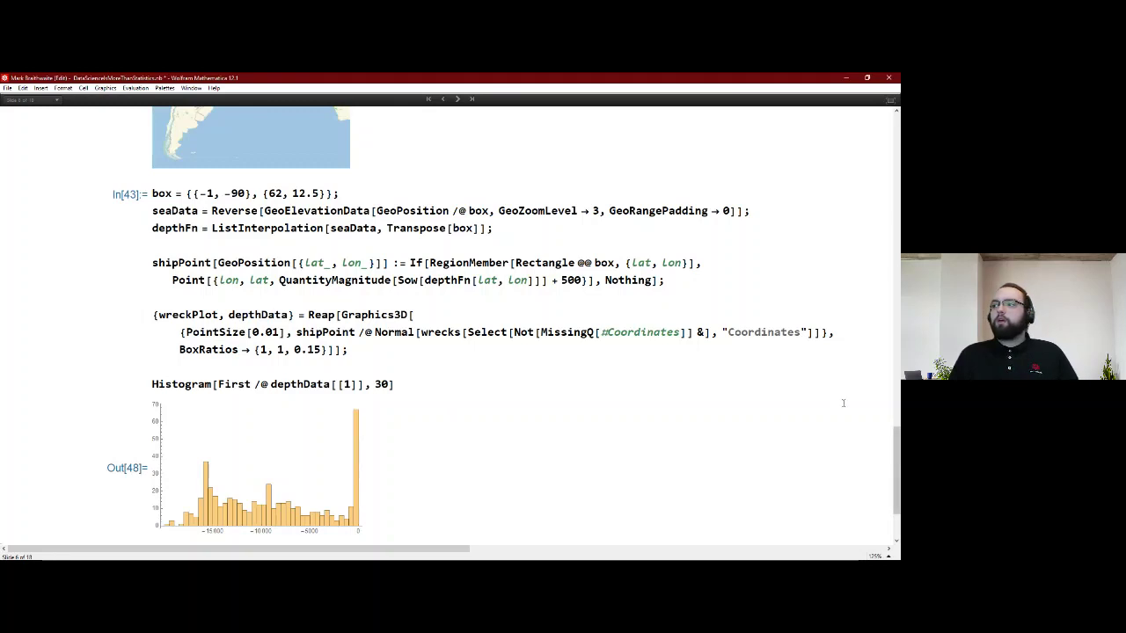
- Evaluate the Show cell combining the 3D seabed, wreckPlot and the blue sea-level plane, and rotate the 3D plot to face the front
drag(897, 440, 896, 466)
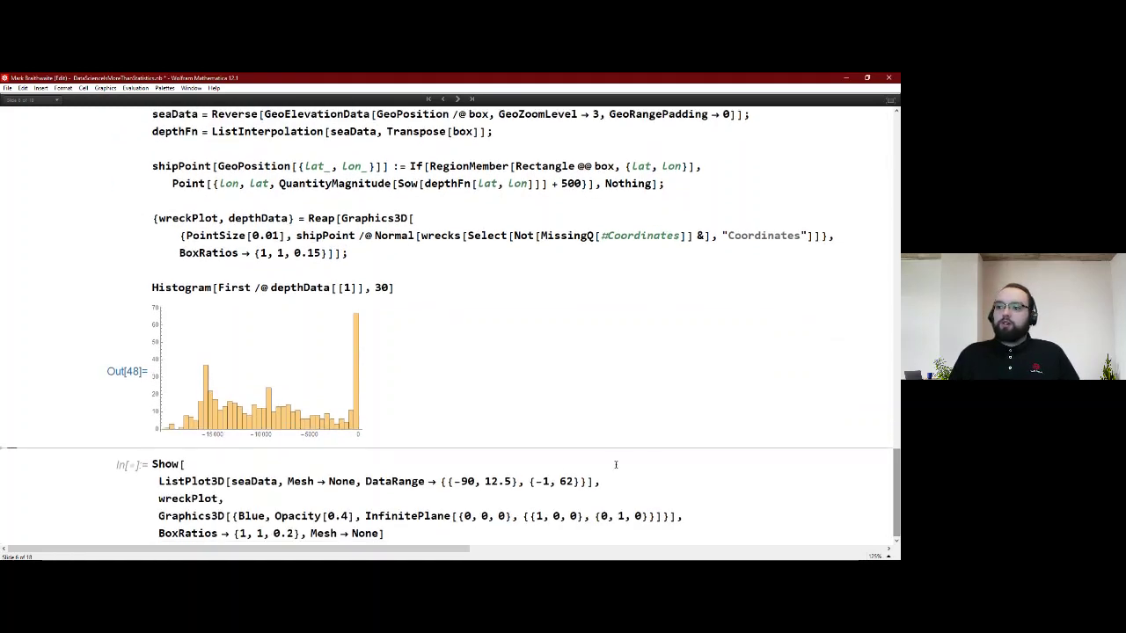
key(Return)
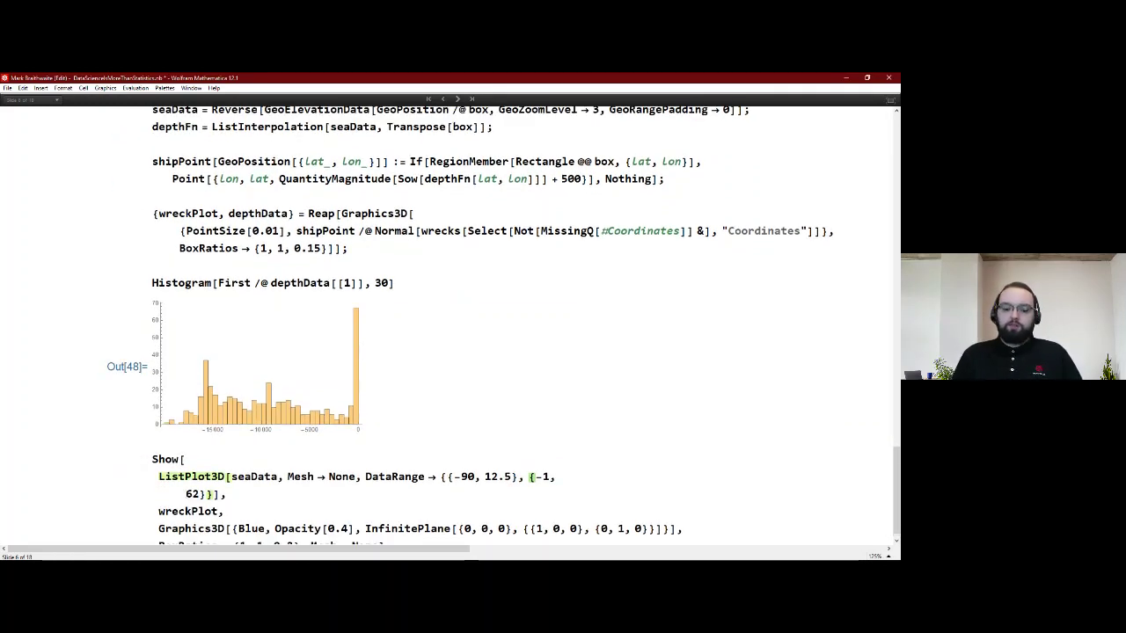
key(BackSpace)
key(shift+Return)
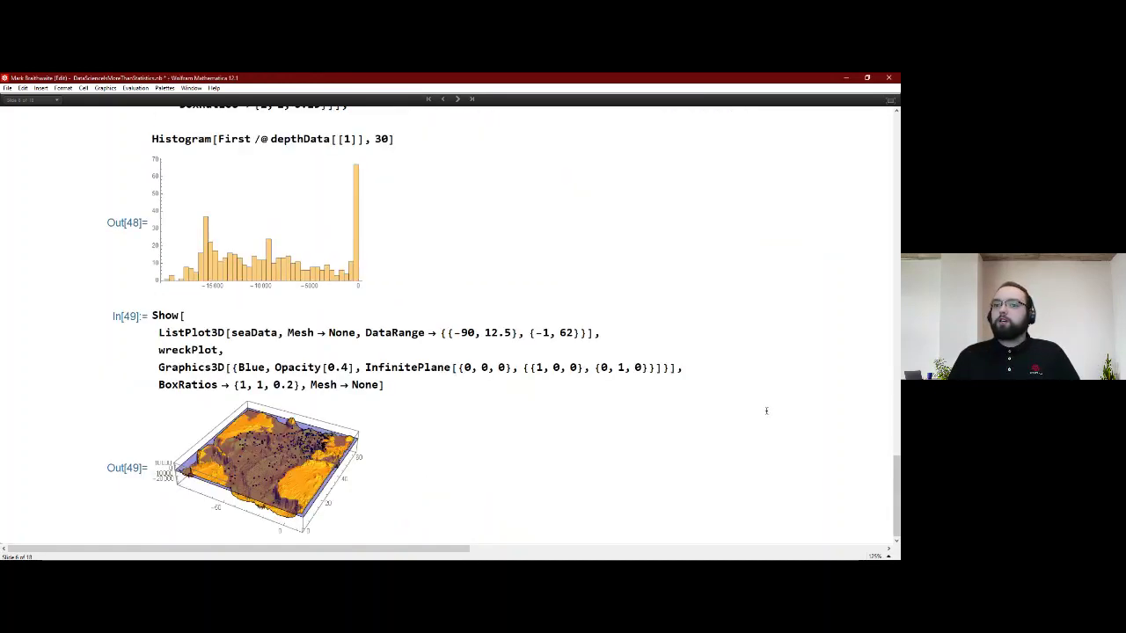
drag(286, 479, 310, 454)
click(298, 399)
- Add the option ImageSize -> Large after Mesh -> None in the Show expression and re-evaluate the cell
click(384, 386)
text(, Image)
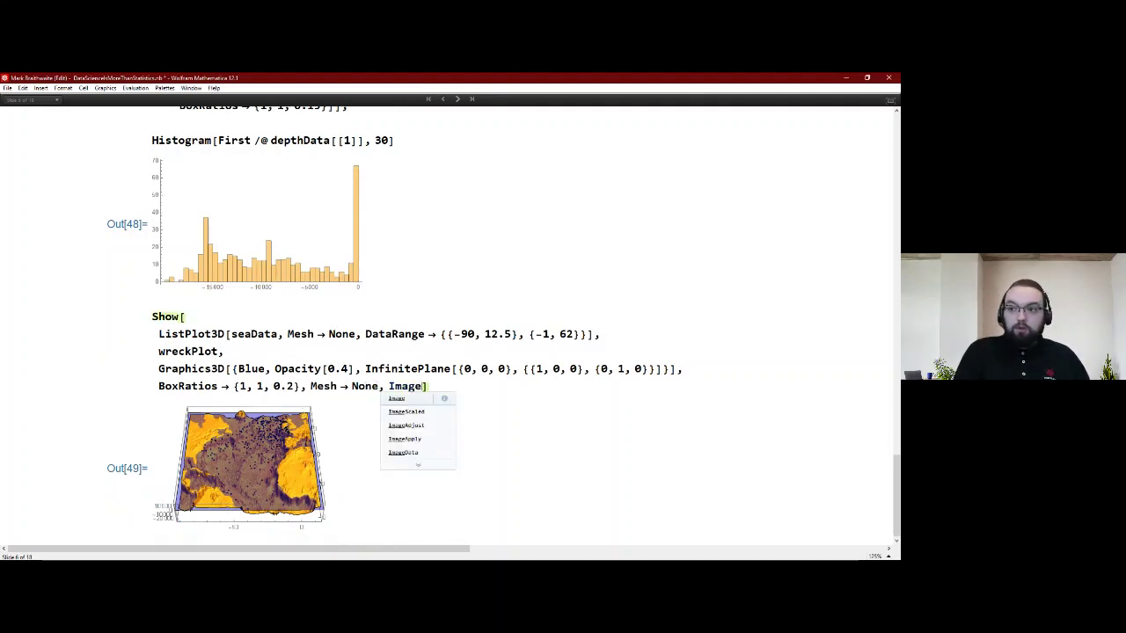
text(Size ->)
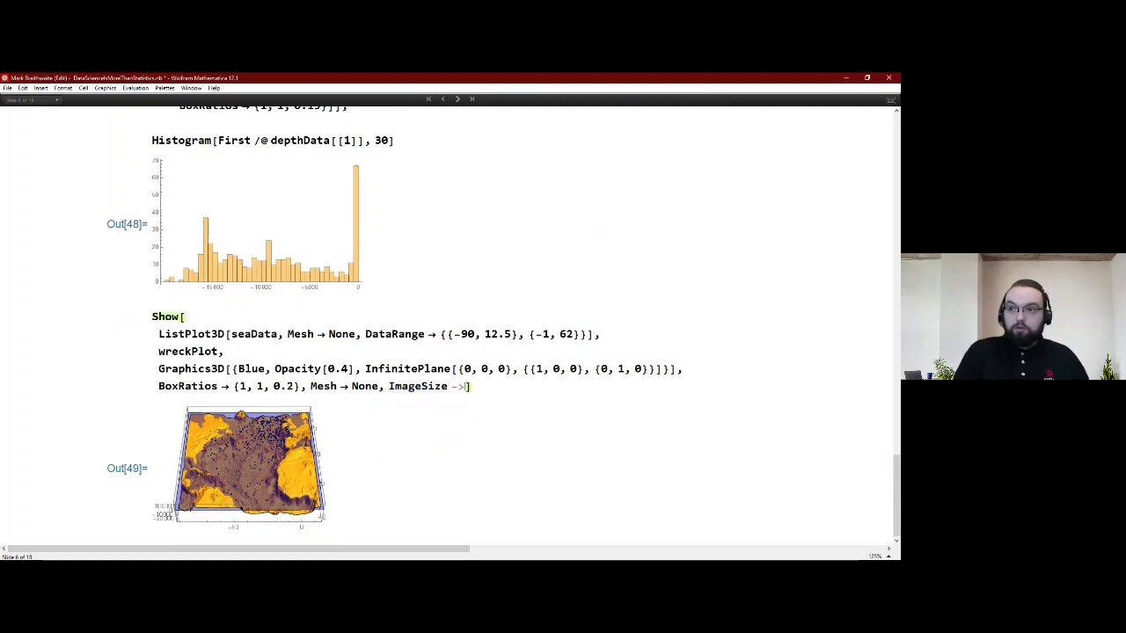
text(Large)
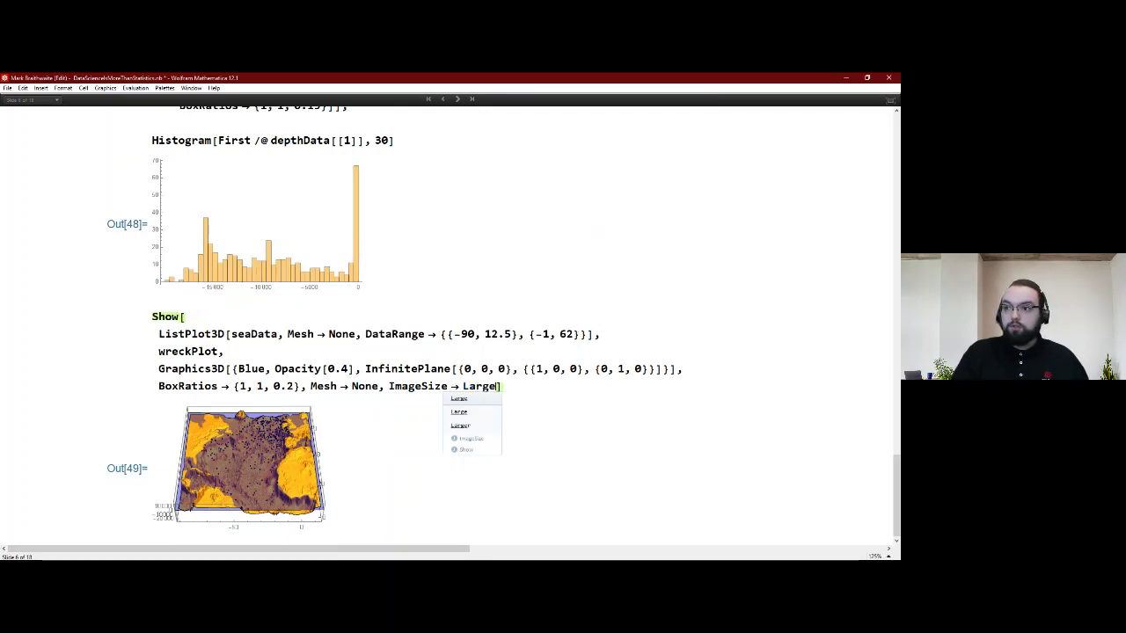
key(shift+Return)
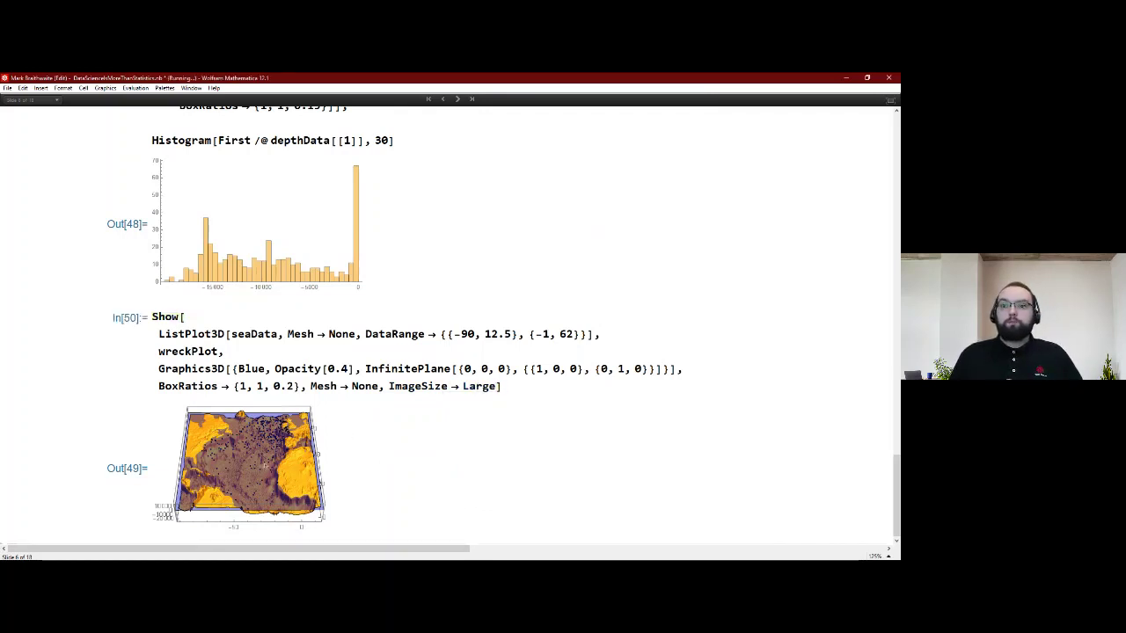